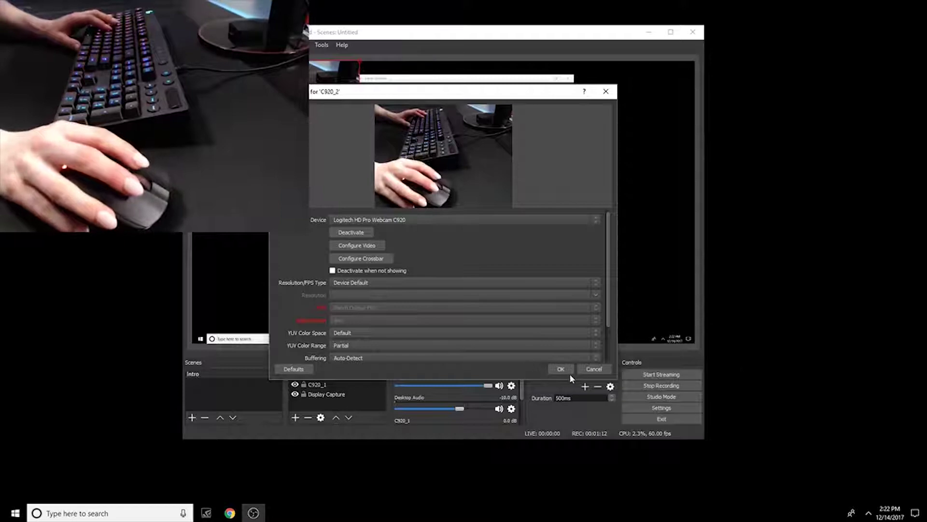
Accept the Logitech HD Pro Webcam C920 source properties in OBS Studio with OK.
click(561, 370)
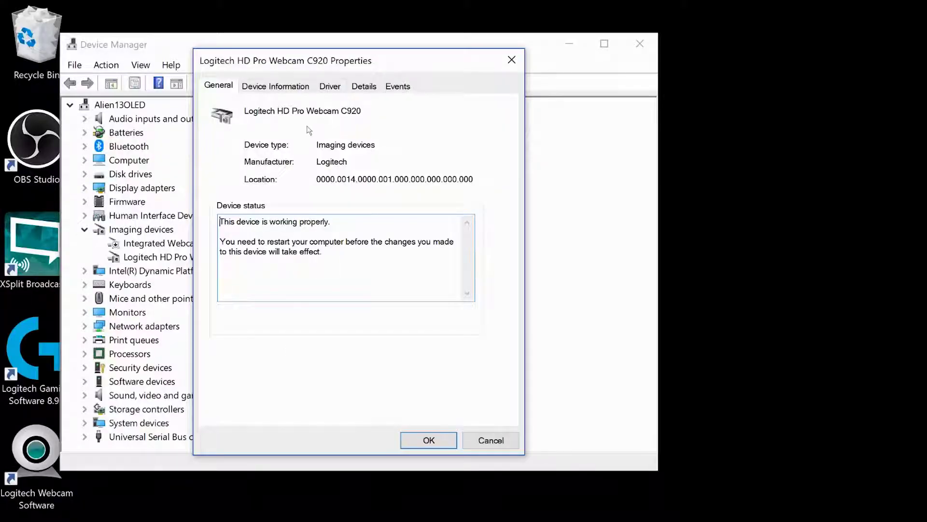
Pick USB Video Device from the compatible driver list for the C920 and proceed to install.
click(333, 91)
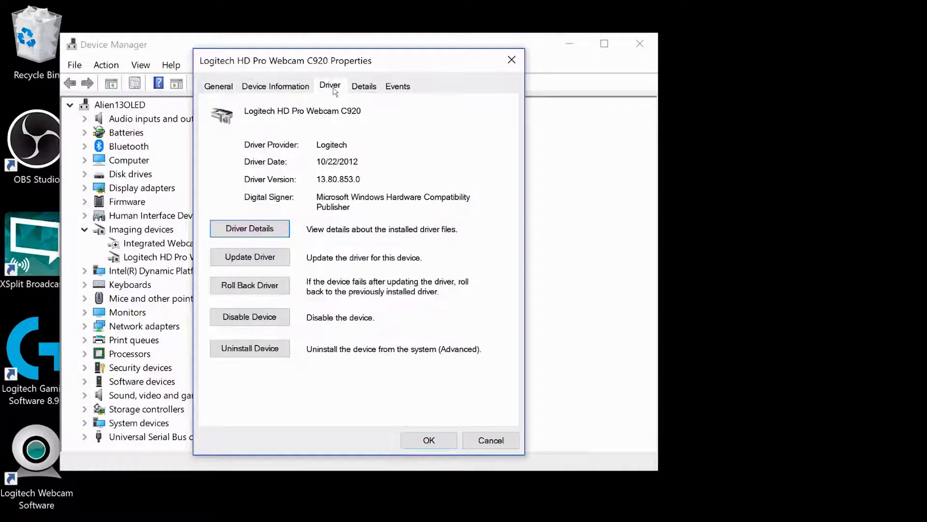
click(265, 264)
click(359, 288)
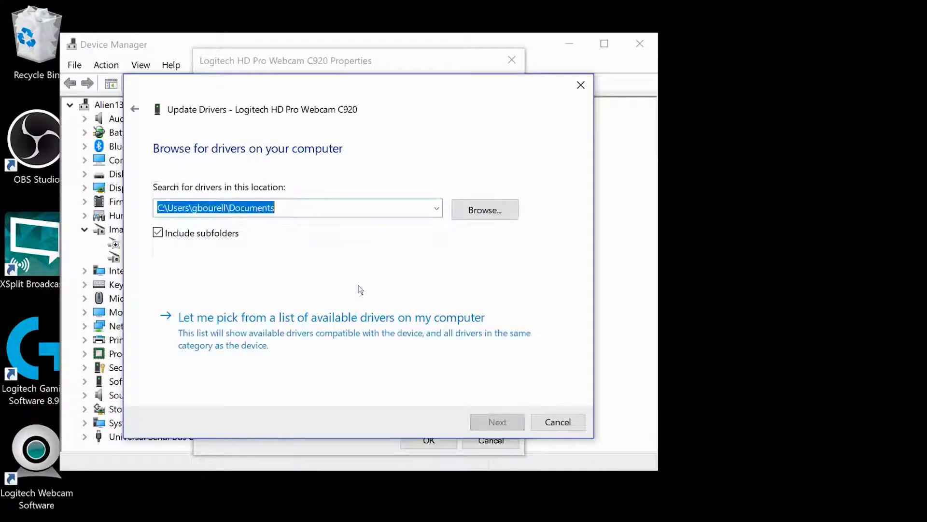
click(349, 325)
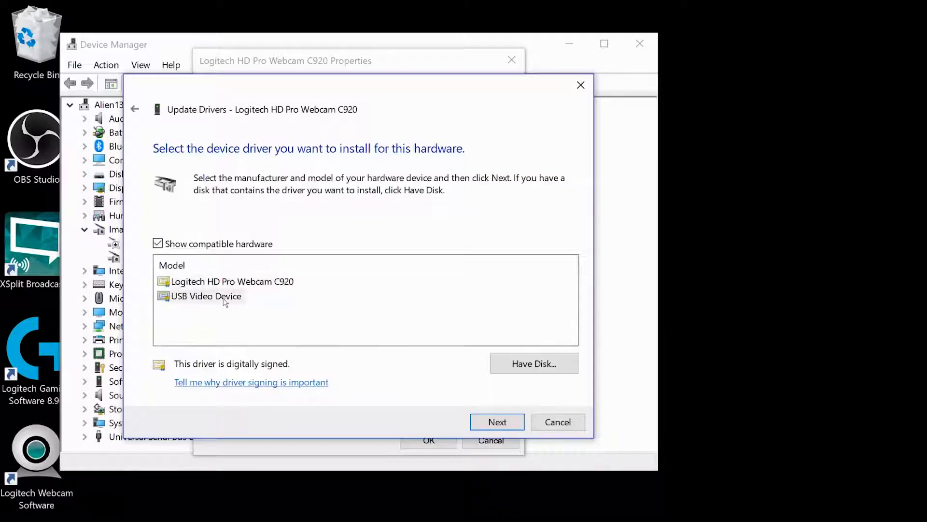
click(497, 421)
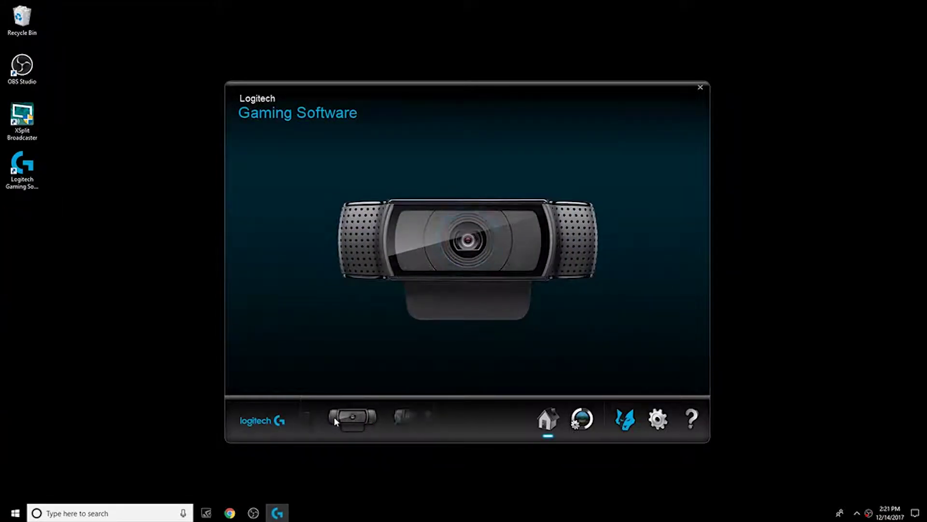
Show the other webcam's live preview, zooming in briefly and returning to the widest view.
click(401, 295)
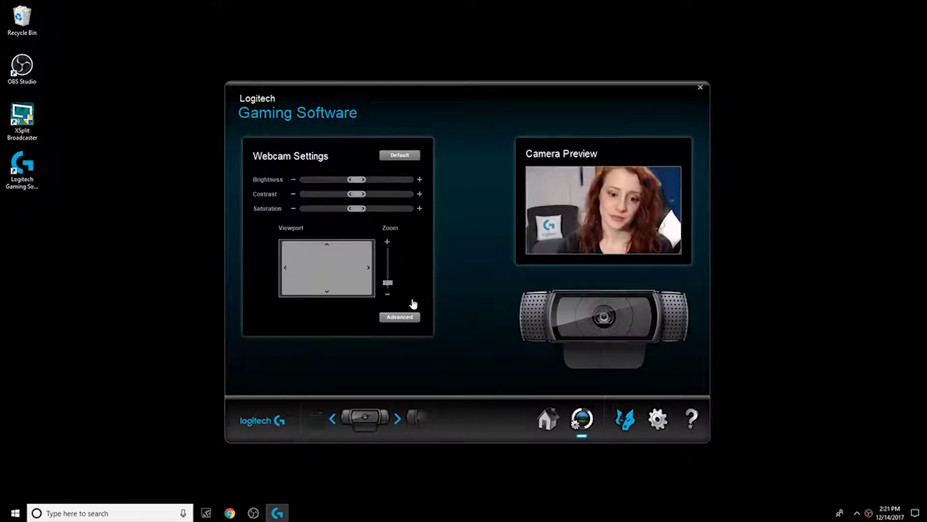
click(415, 417)
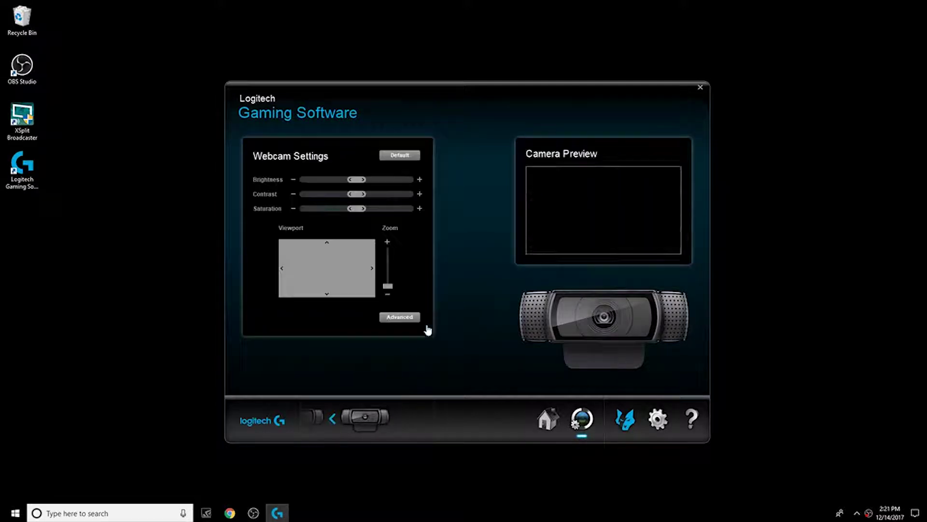
drag(388, 285, 390, 269)
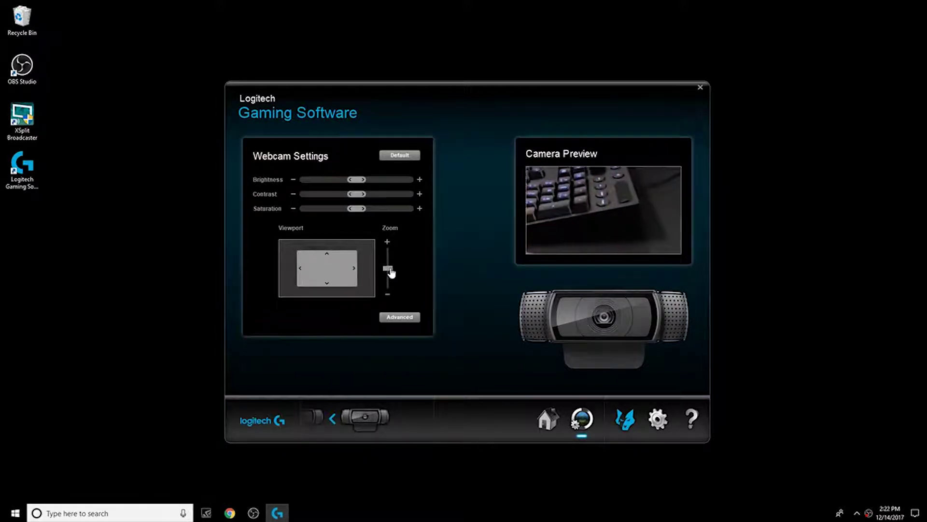
drag(391, 269, 393, 290)
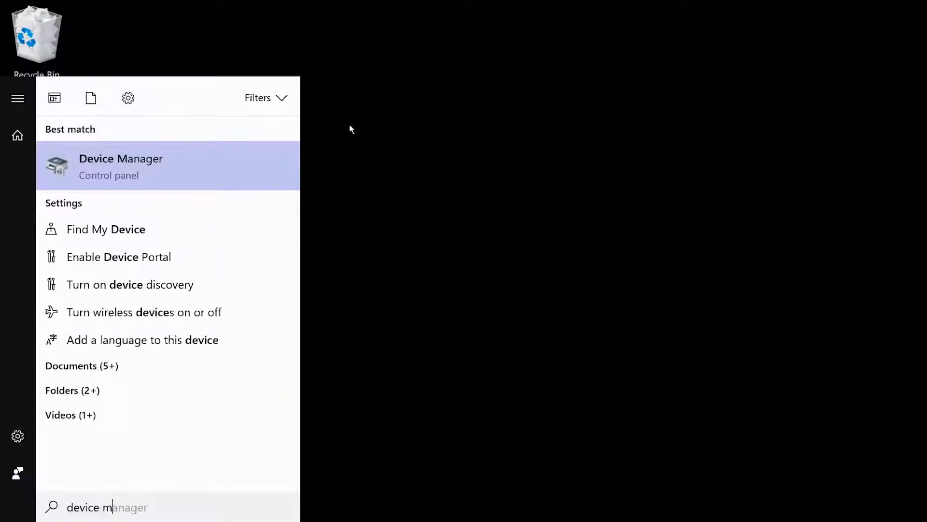
Open Device Manager via search and bring up the Logitech HD Pro Webcam C920 context menu.
text(anager)
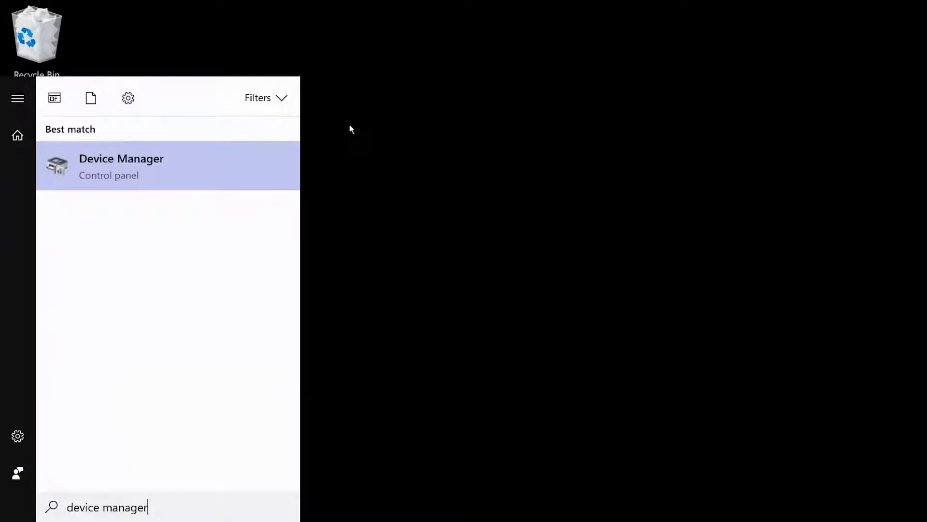
key(Return)
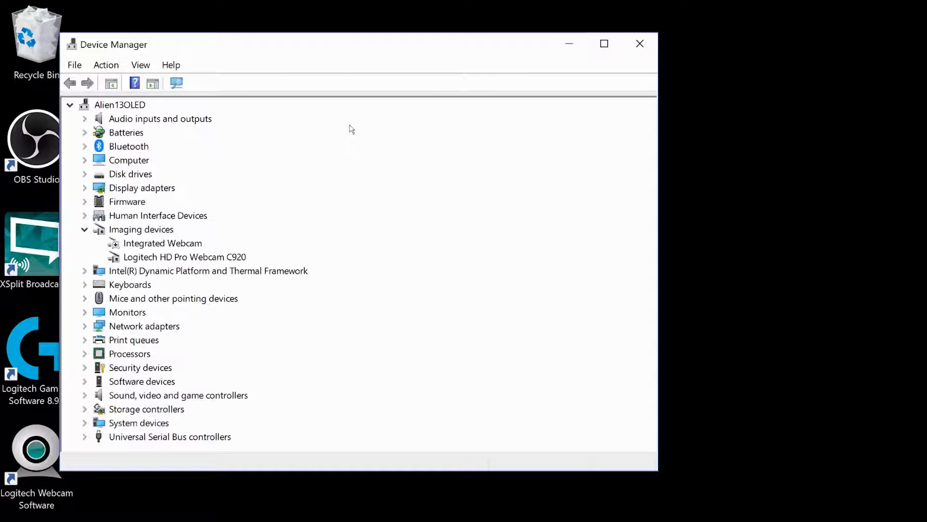
click(207, 262)
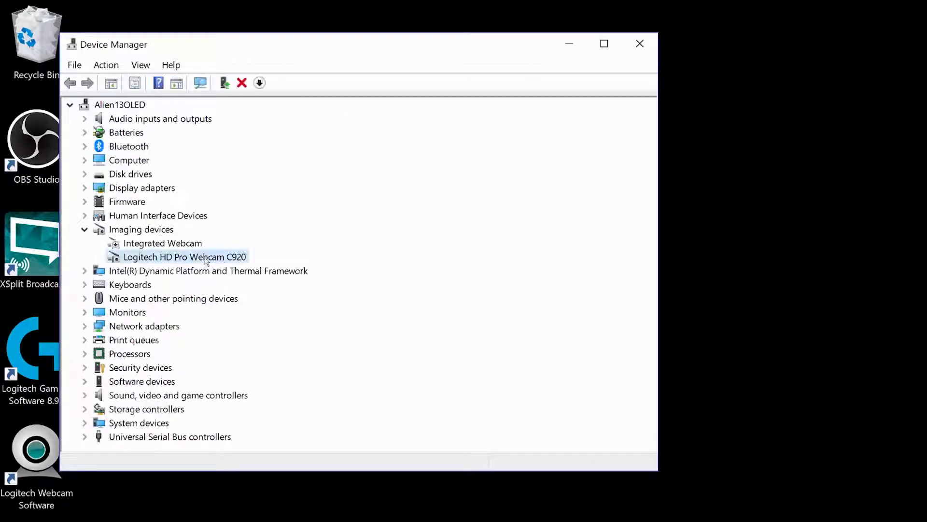
right_click(207, 261)
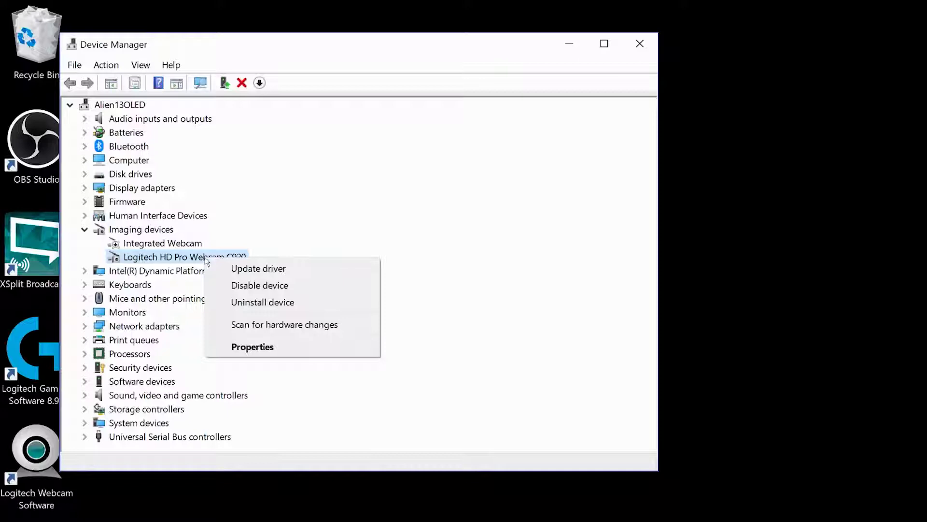
From the C920's properties, reach the list of compatible drivers on this computer.
click(290, 351)
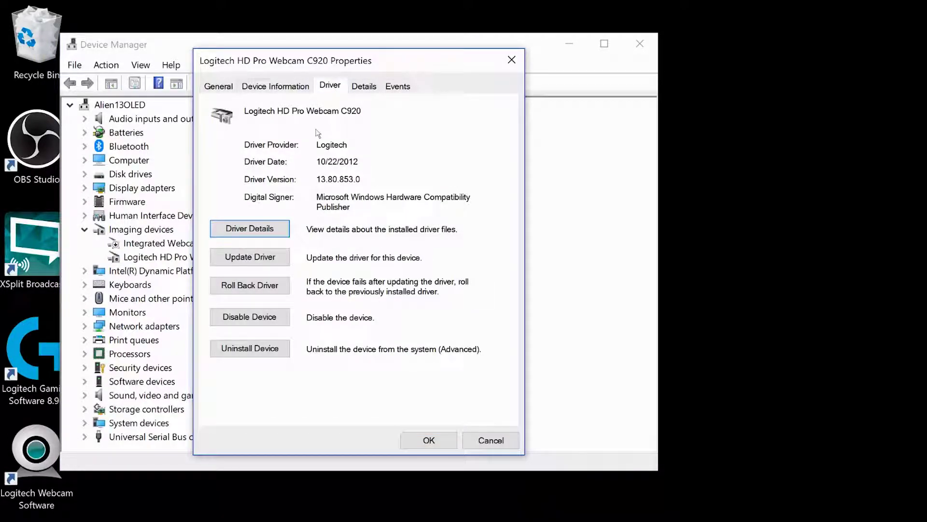
click(263, 264)
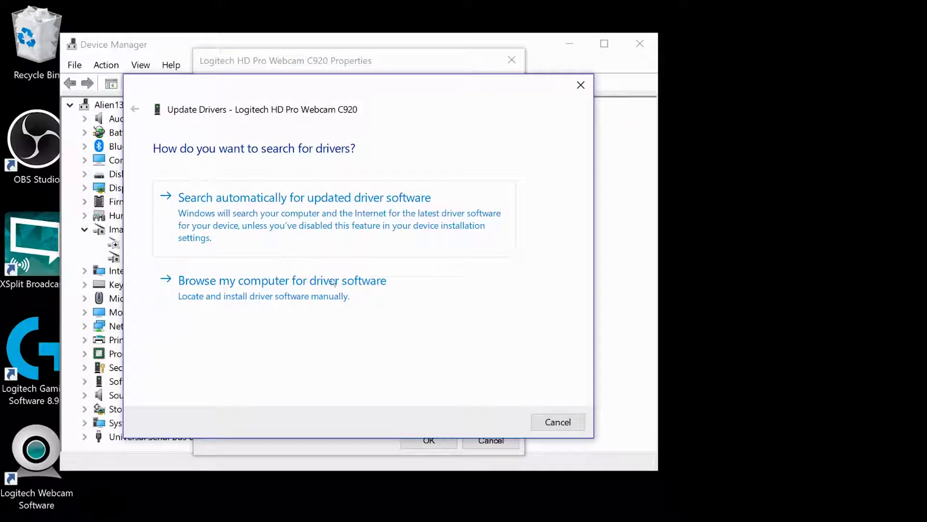
click(360, 288)
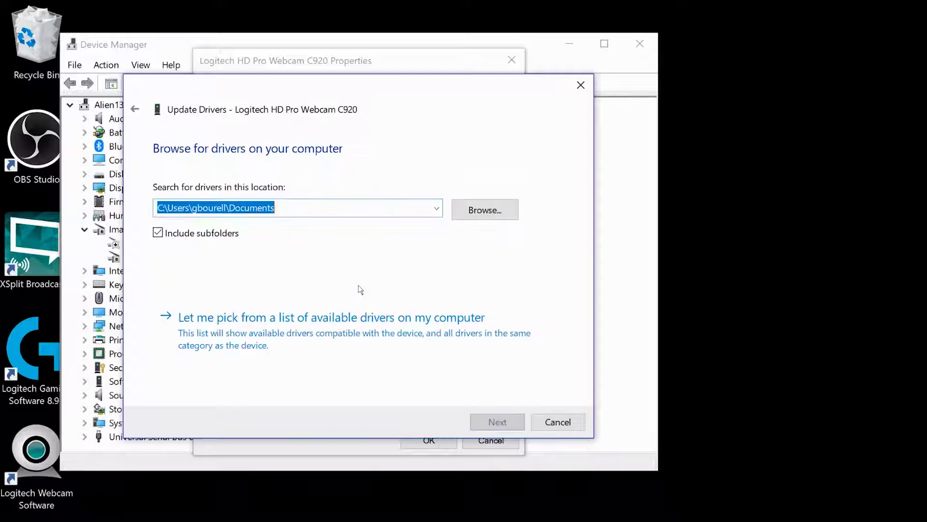
click(351, 327)
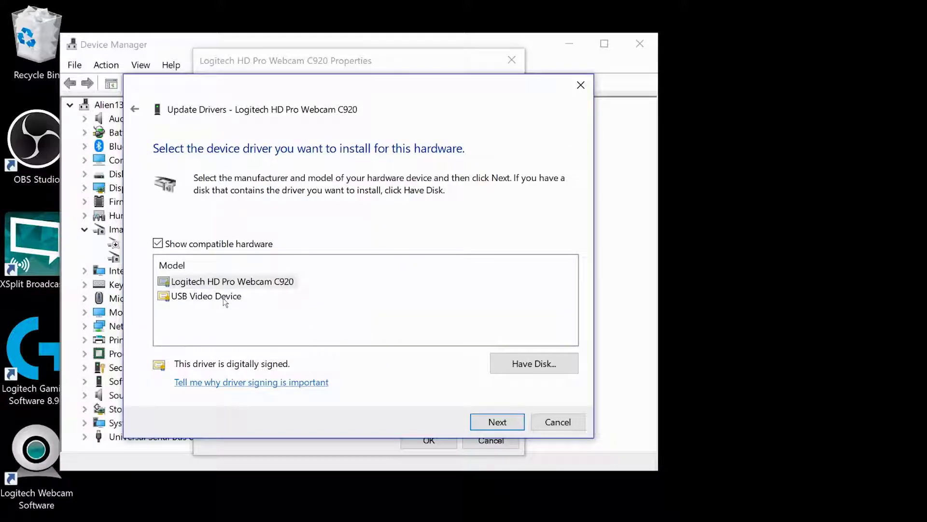
Install the USB Video Device driver, close the wizard, and decline the restart.
click(490, 418)
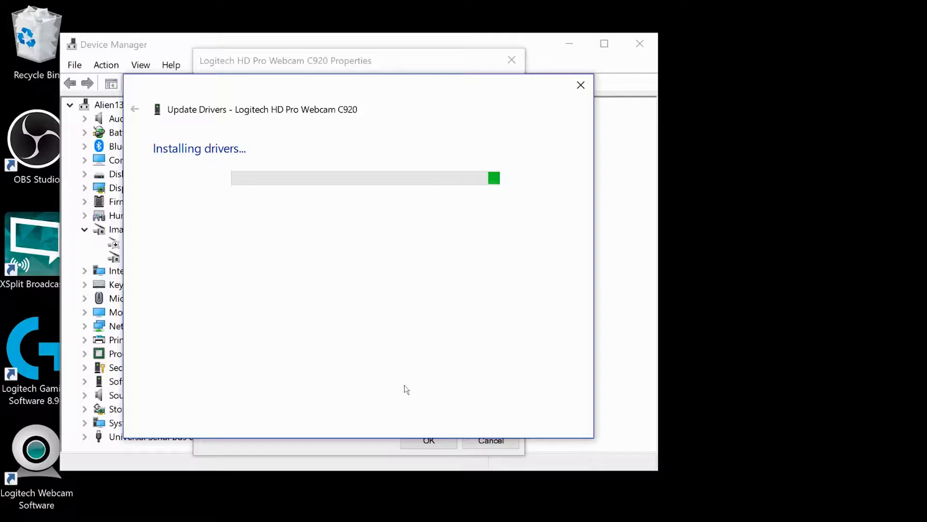
click(560, 423)
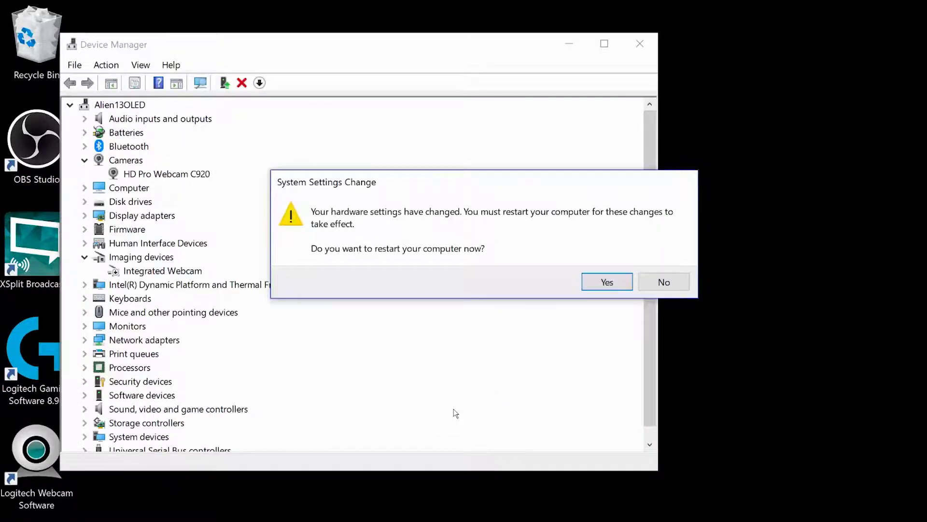
click(665, 284)
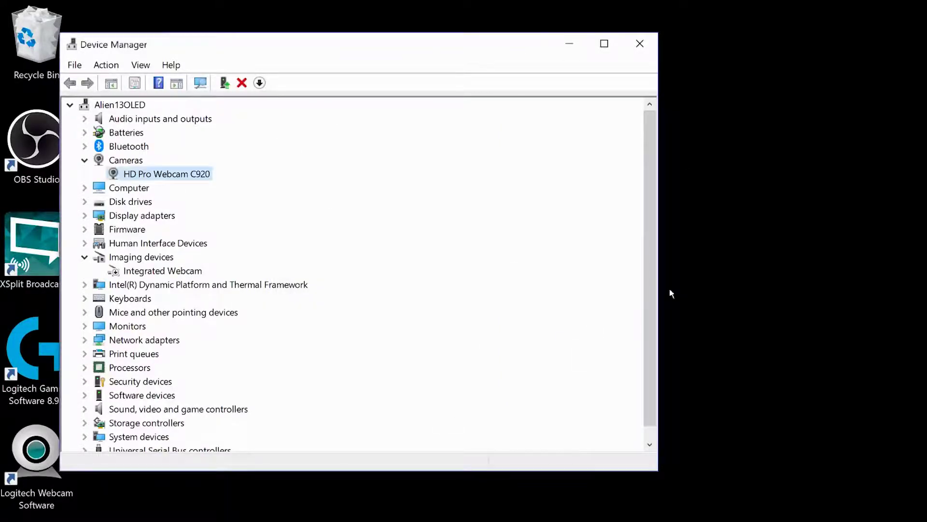